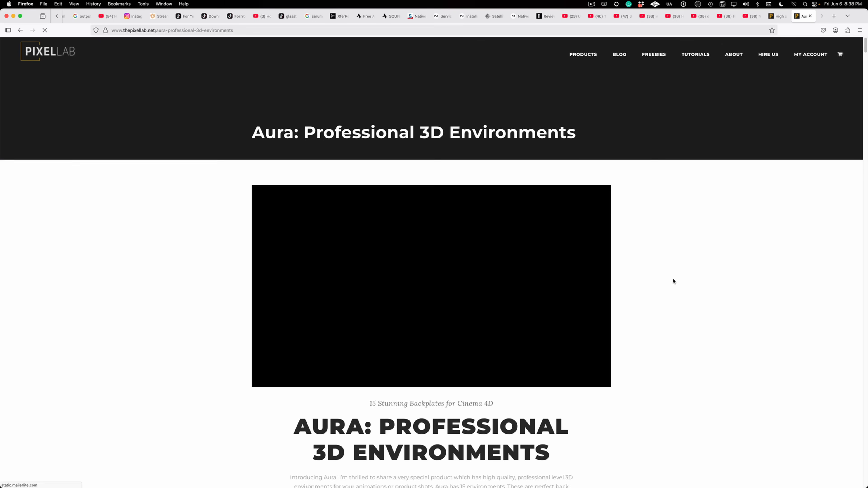
Step: Browse The Pixel Lab homepage and the Aura: Professional 3D Environments product page
scroll(673, 277, "down", 5)
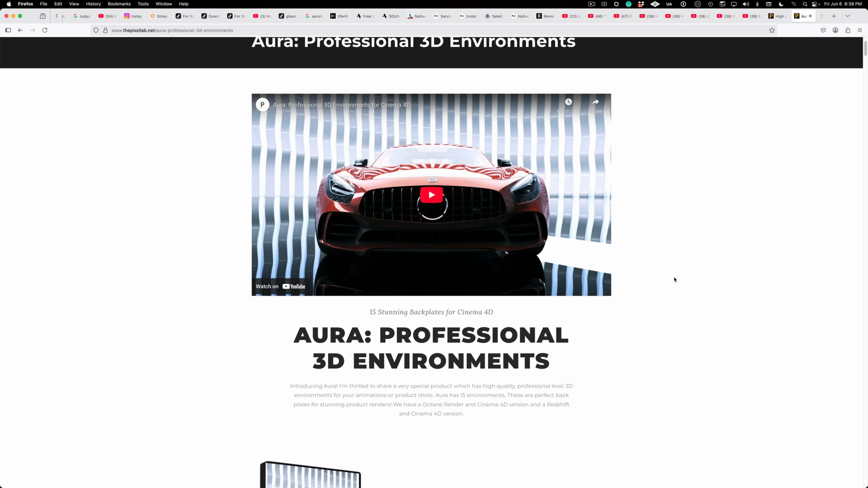
scroll(675, 280, "down", 15)
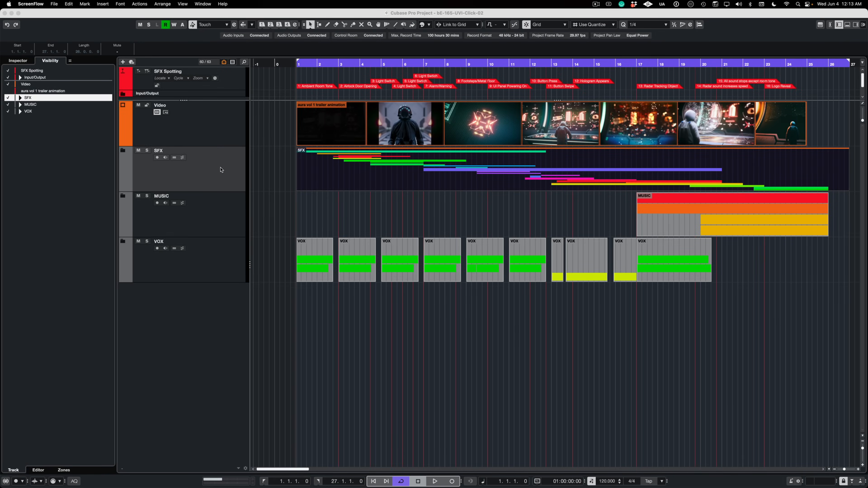
Step: Switch to Cubase and review the SFX, MUSIC and VOX folder tracks and the SFX Spotting markers
left_click(214, 174)
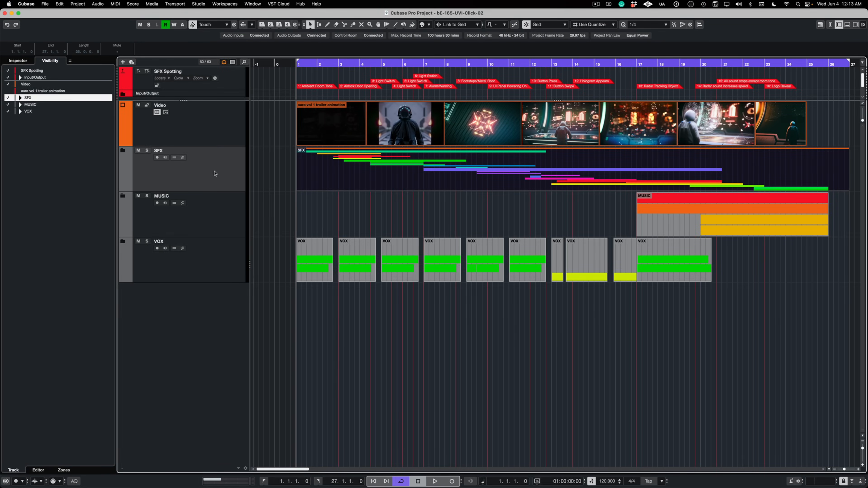
left_click(229, 215)
left_click(224, 263)
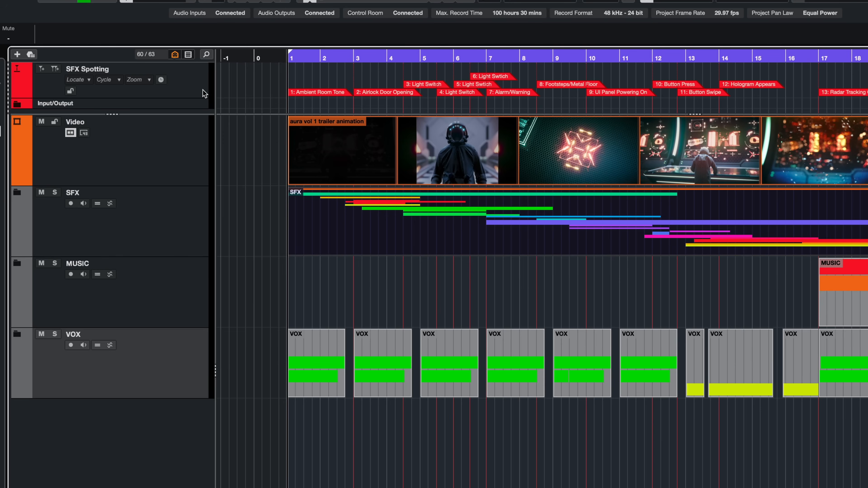
left_click(204, 94)
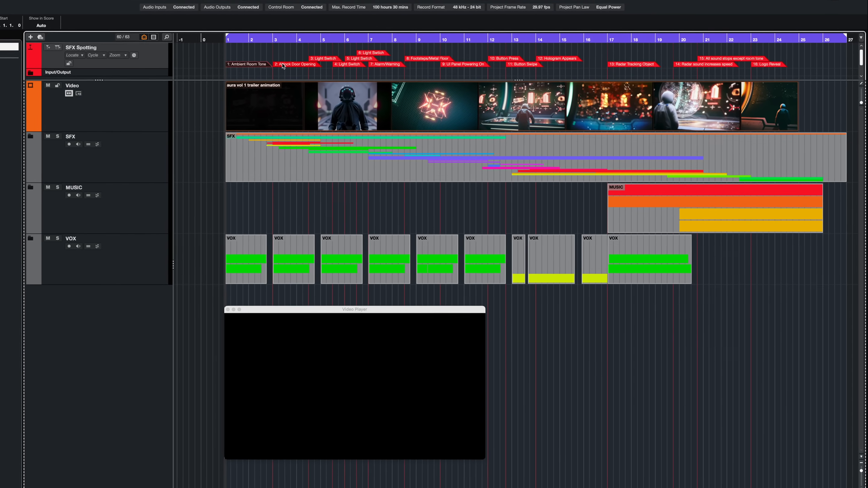
left_click(390, 80)
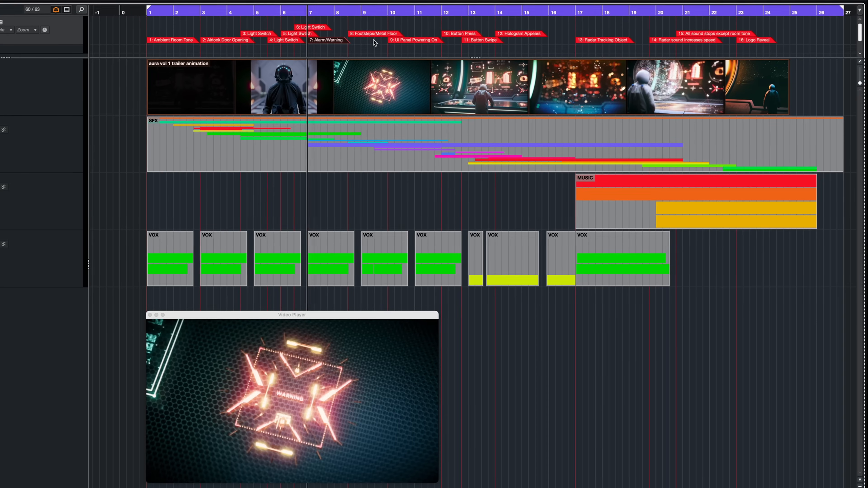
left_click(428, 50)
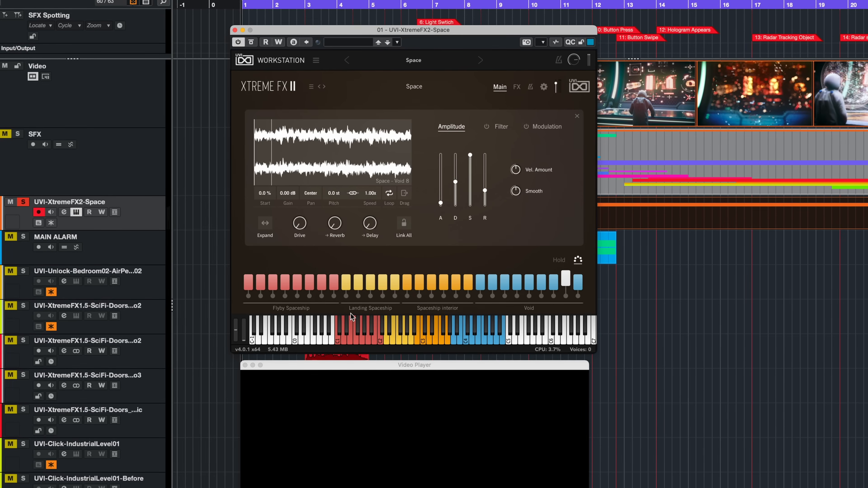
Step: Audition Flyby Spaceship 2, 6 and 5 and Landing Spaceship 3, 2 and 1 in the Xtreme FX II Space preset
left_click(344, 341)
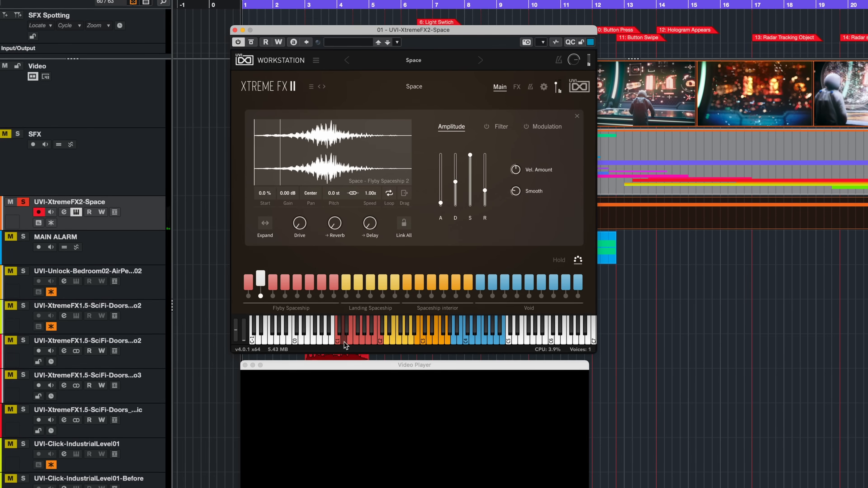
left_click(366, 341)
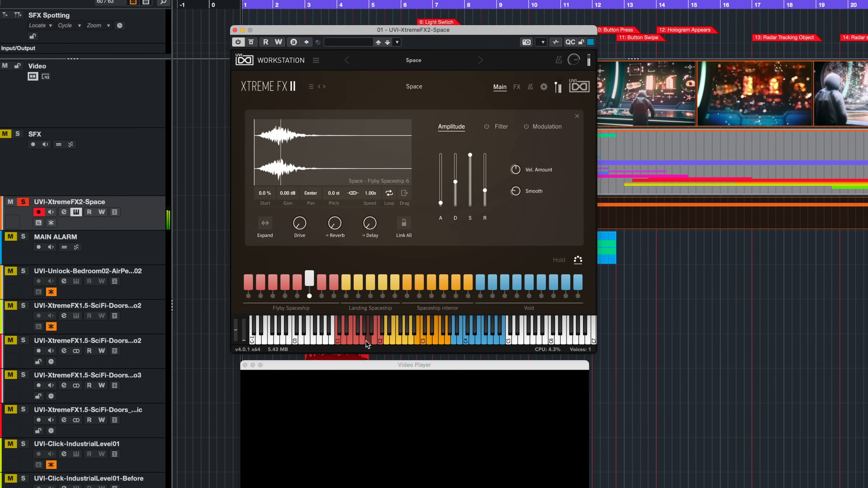
left_click(359, 341)
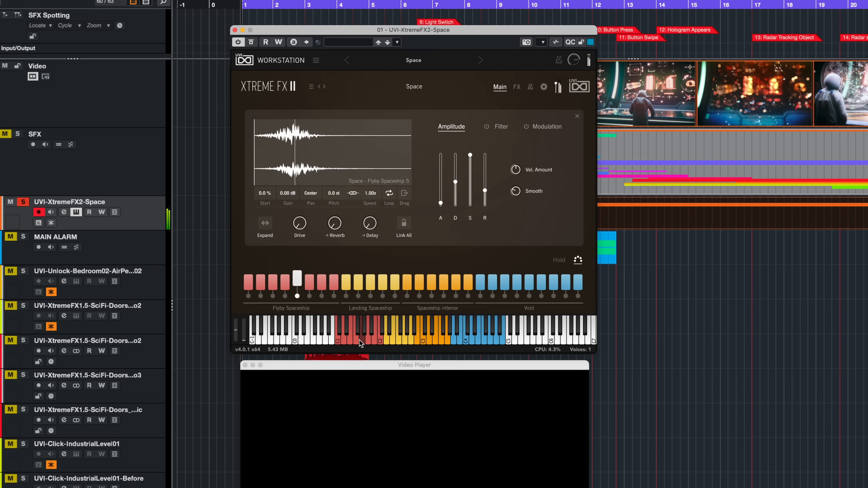
left_click(400, 337)
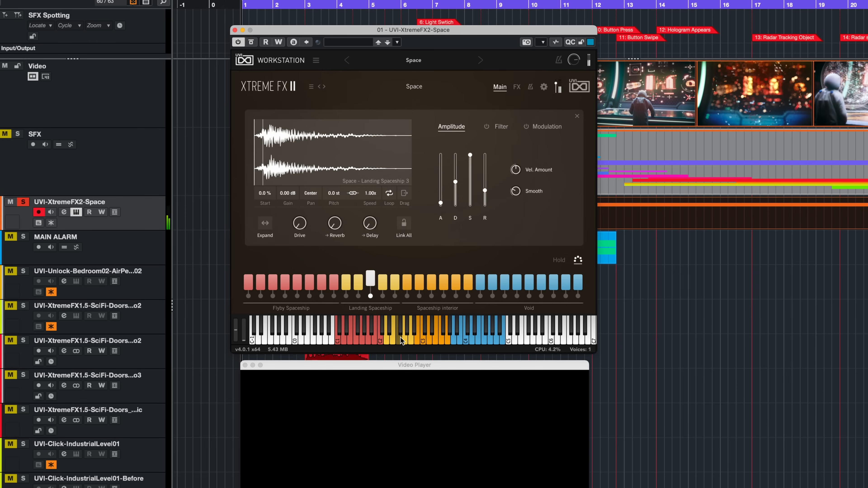
left_click(392, 338)
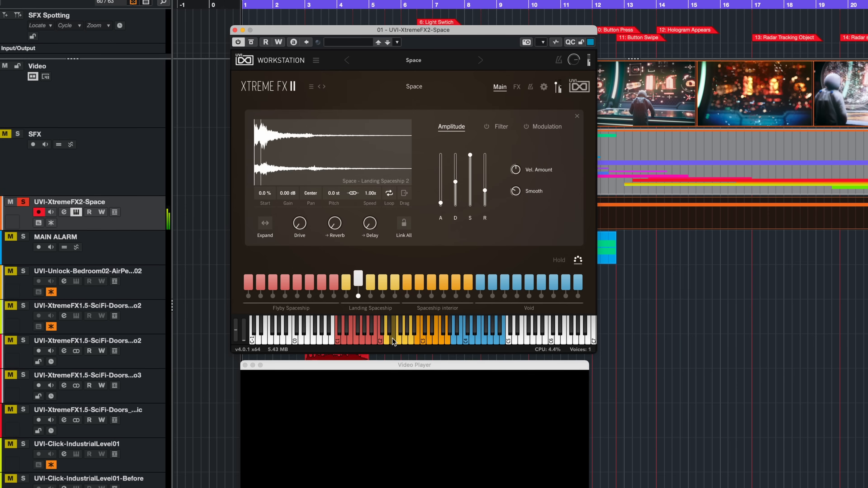
left_click(387, 337)
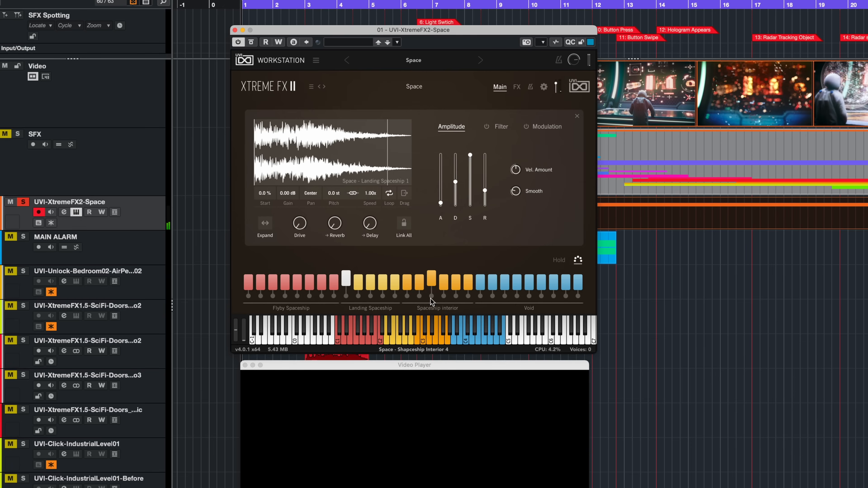
Step: Audition the Spaceship Interior 2 and 3 sounds and several Void sounds, including Void 4, 6 and 7
left_click(422, 340)
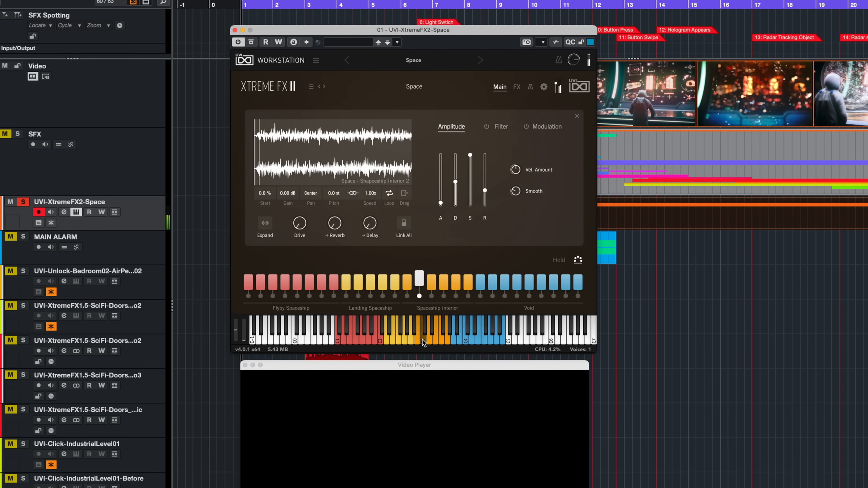
left_click(428, 338)
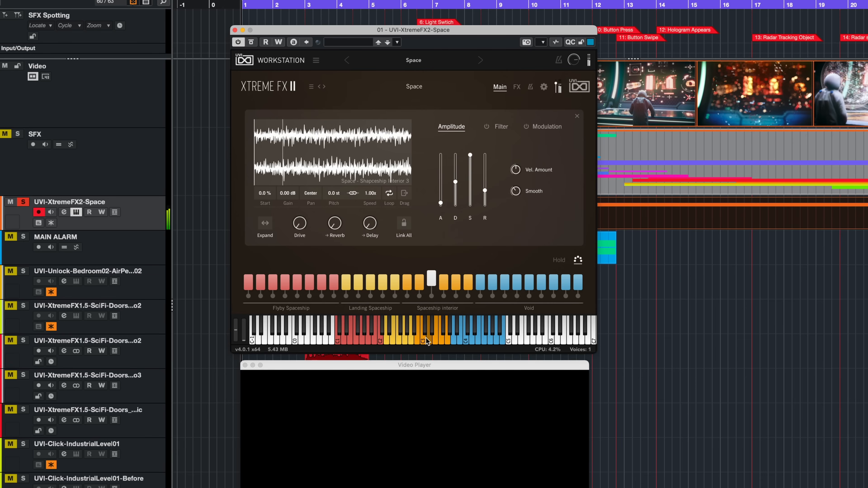
left_click(464, 339)
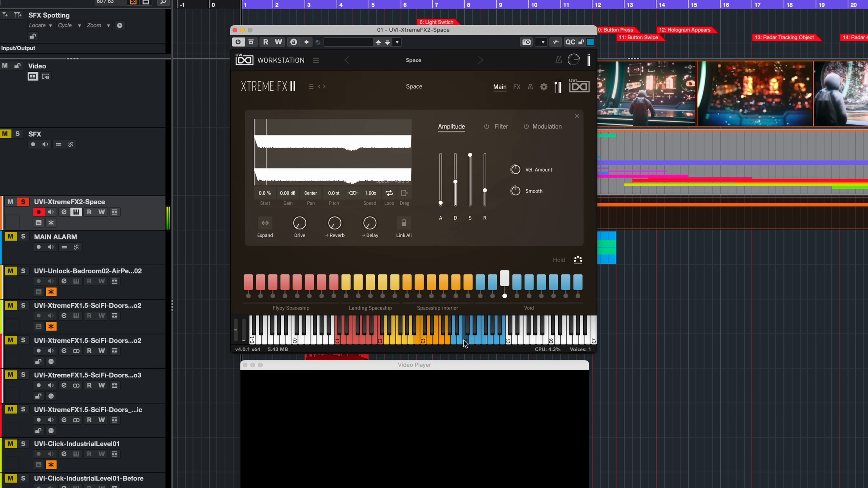
left_click(472, 341)
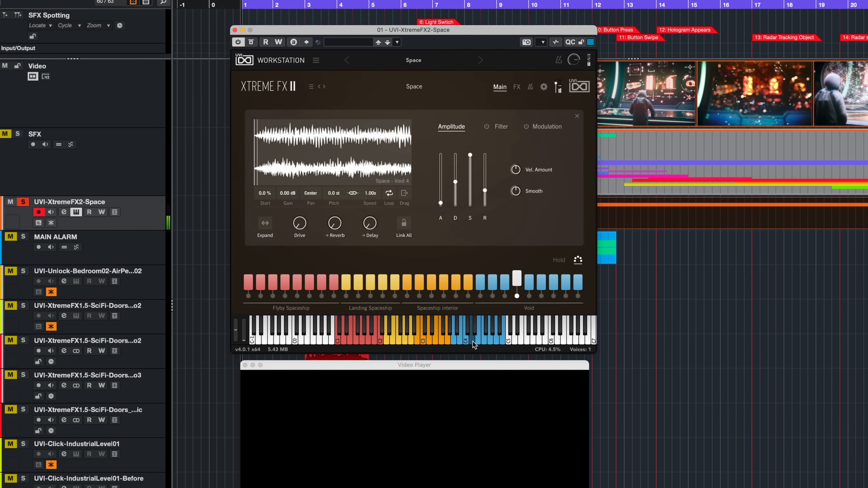
left_click(485, 341)
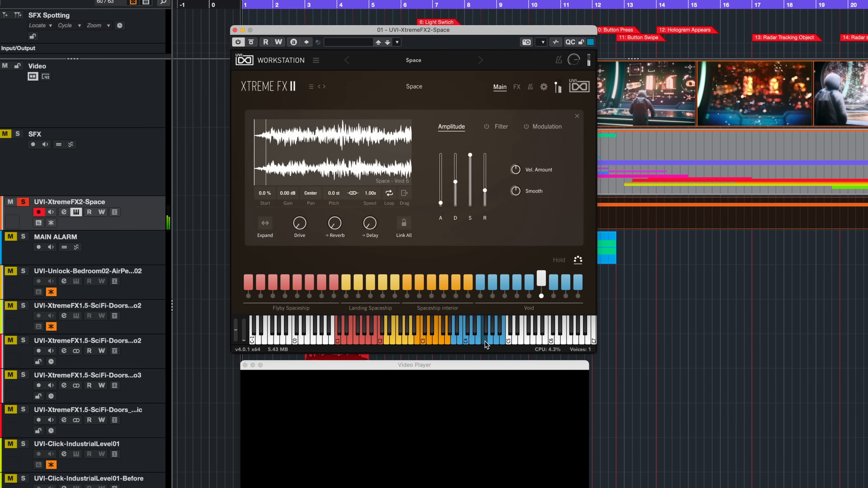
left_click(491, 340)
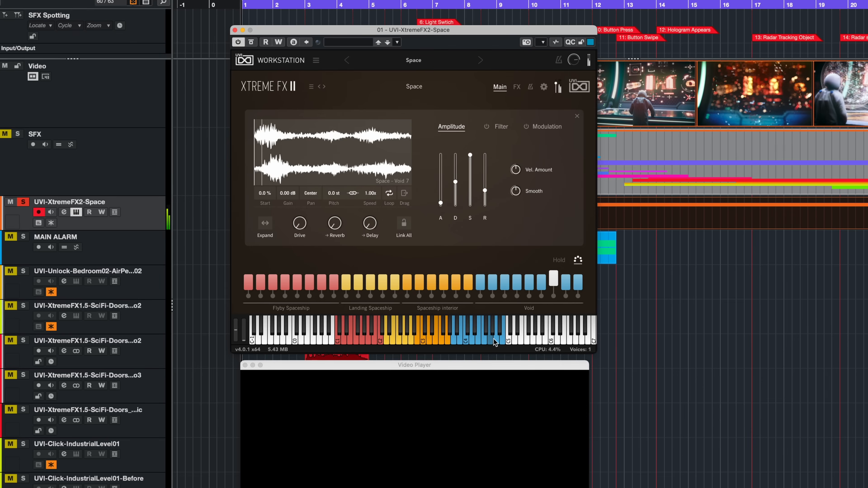
left_click(496, 338)
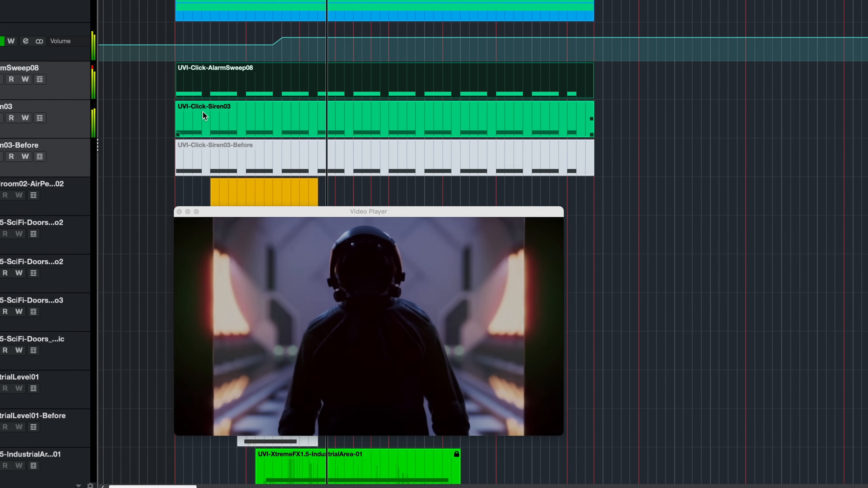
Step: Play back the UVI-Click-AlarmSweep08 and UVI-Click-Siren03 alarm layers against the video
key("space")
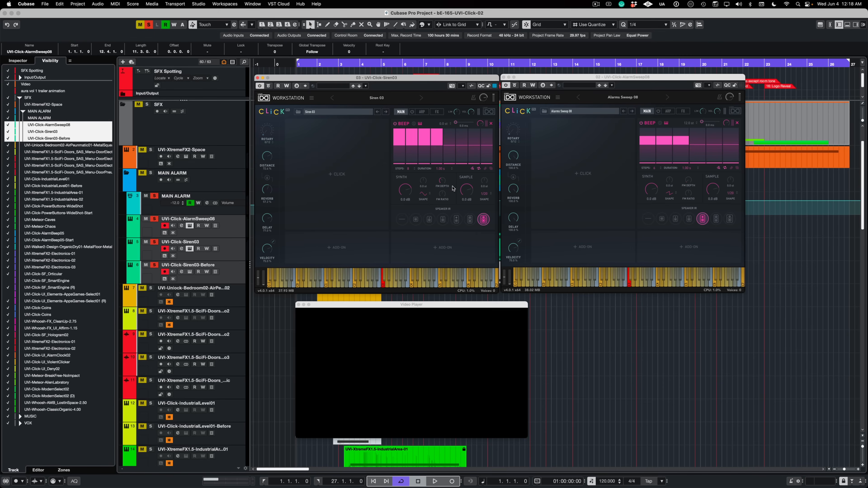
key("space")
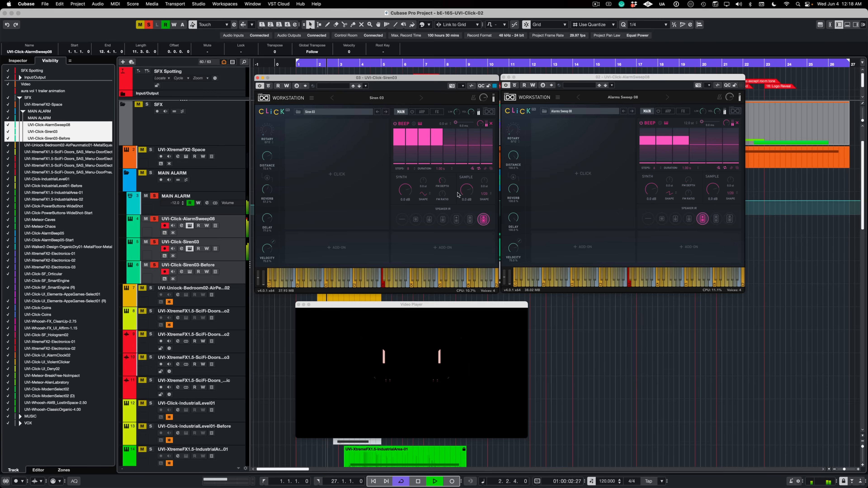
key("space")
Step: Load the Siren 03 preset from the Alarms category on the UVI-Click-Siren03-Before track and select the UVI-Click-AlarmSweep08 track
left_click(330, 114)
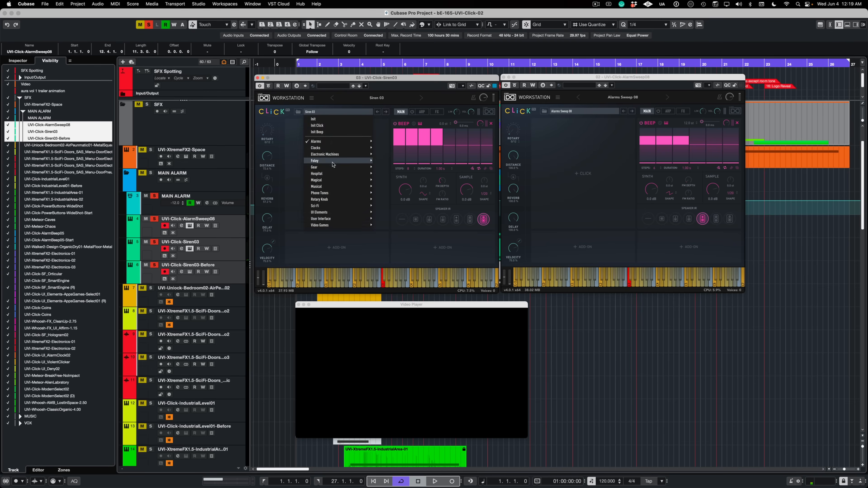
mouse_move(337, 143)
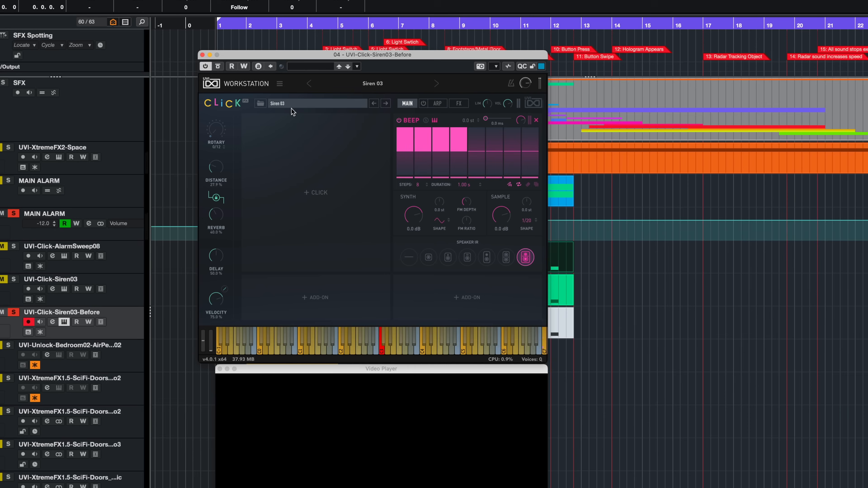
left_click(294, 103)
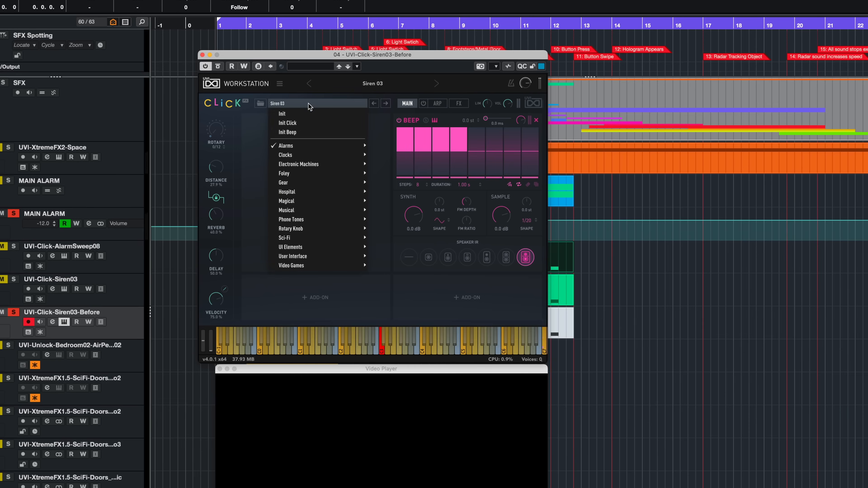
mouse_move(302, 149)
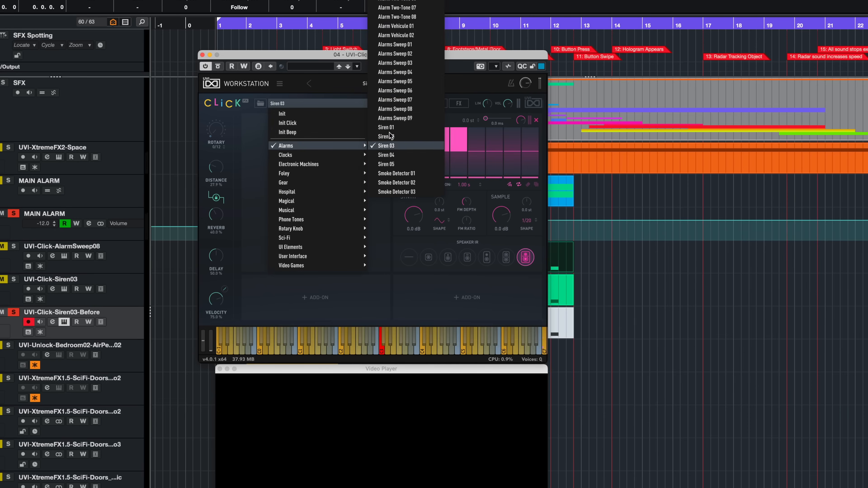
left_click(387, 145)
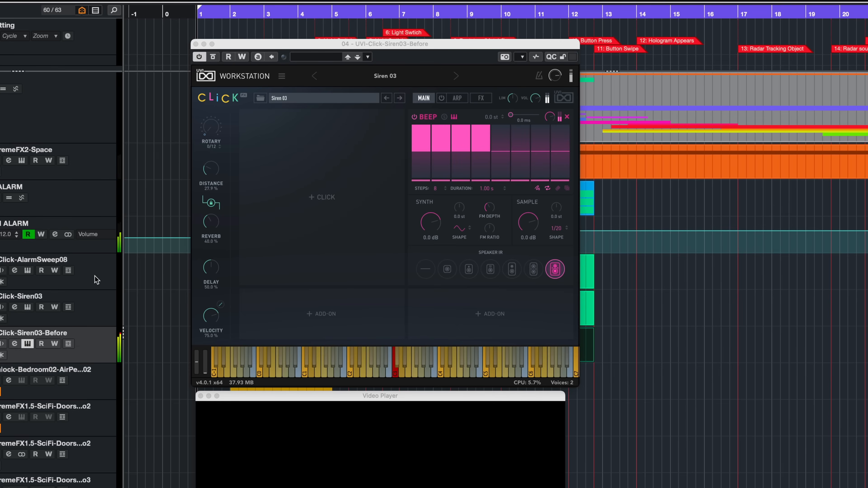
left_click(95, 281)
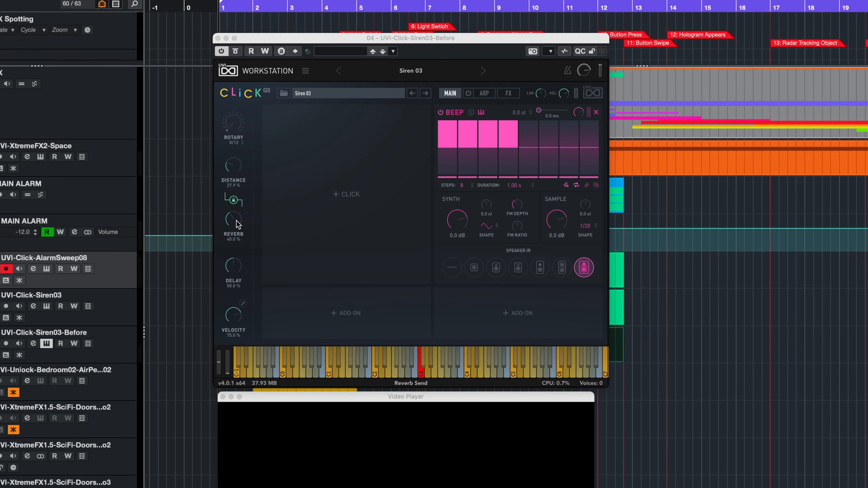
Step: Unlink Distance and Reverb in the UVI-Click-Siren03-Before instrument, setting Distance to 0% and Reverb to 77.8%
left_click_drag(236, 222, 243, 209)
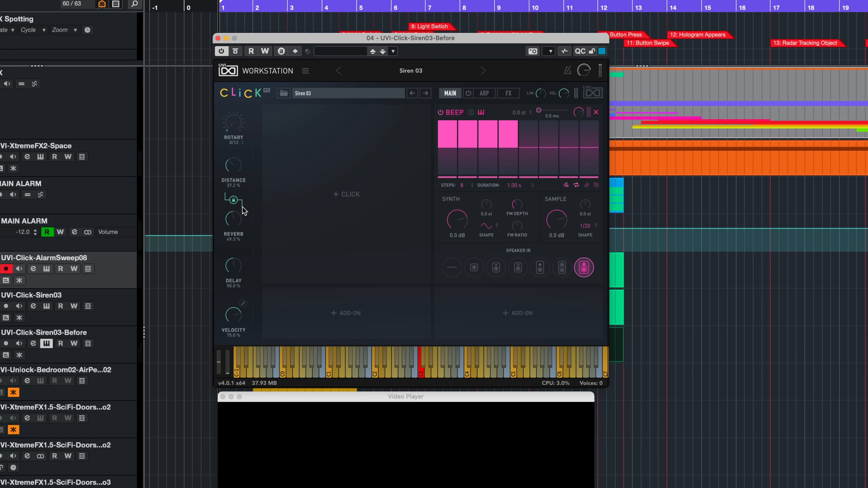
left_click(234, 201)
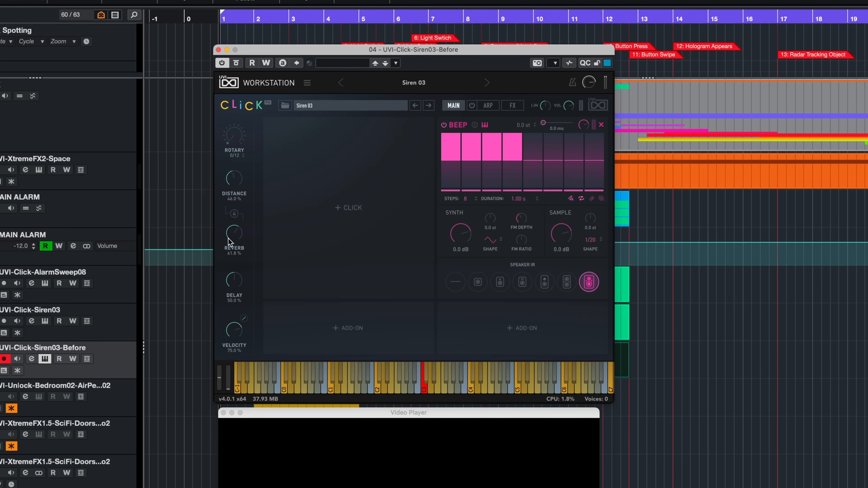
left_click_drag(228, 238, 225, 275)
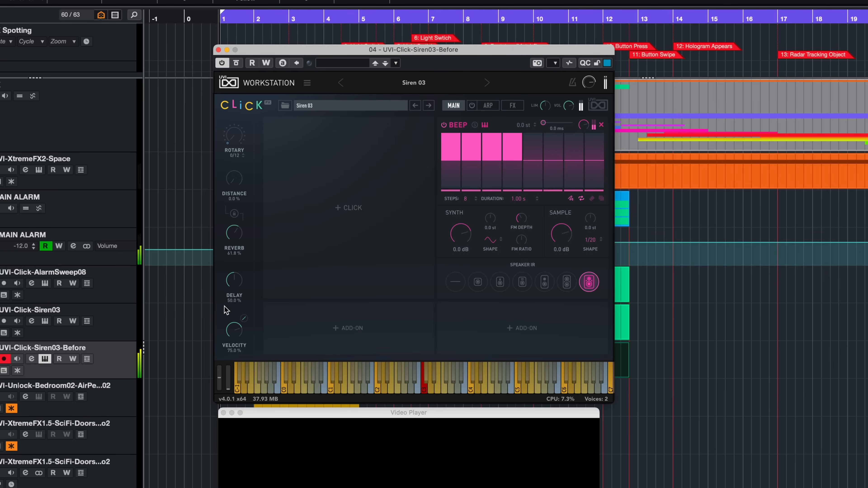
left_click_drag(225, 309, 243, 131)
left_click_drag(245, 167, 241, 257)
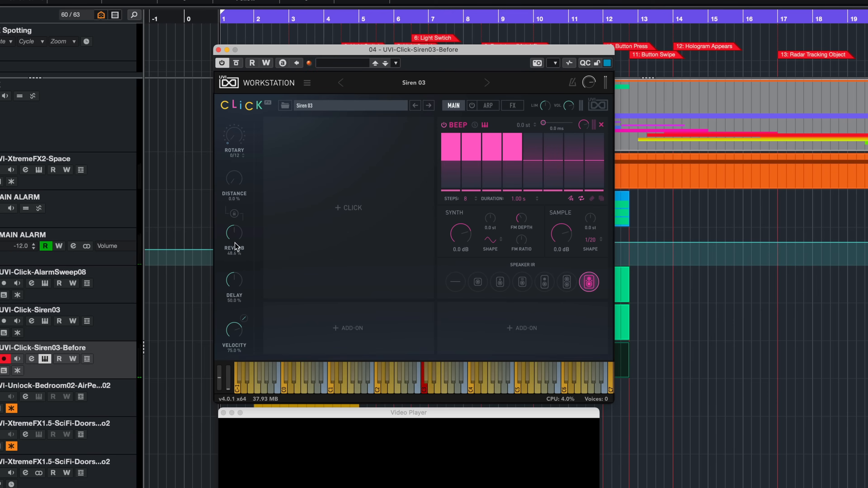
left_click_drag(234, 247, 253, 213)
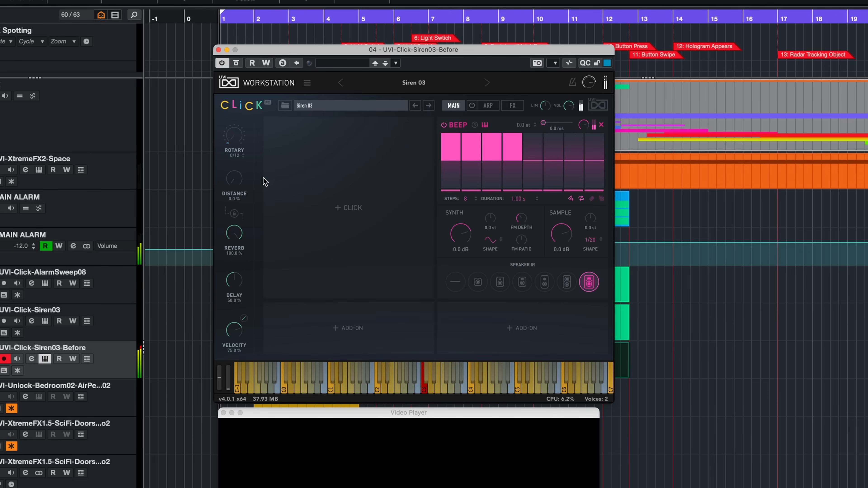
left_click_drag(263, 178, 259, 197)
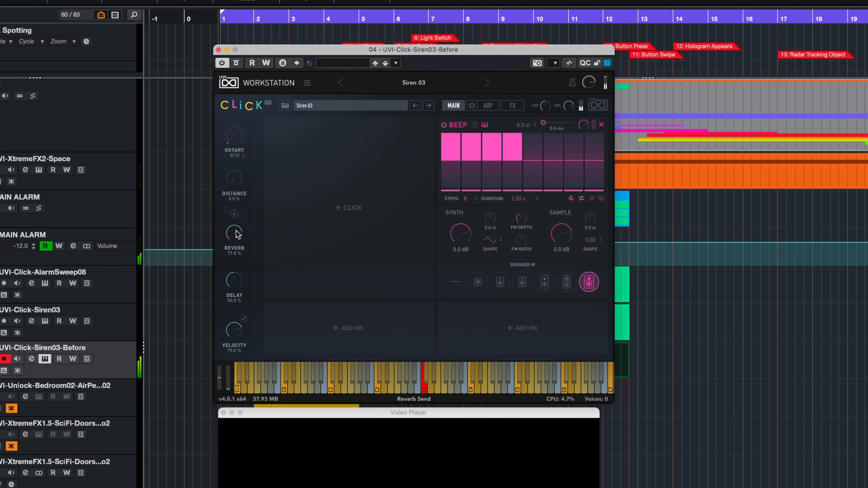
Step: Switch the UVI-Click-Siren03-Before instrument's reverb to Convolution with the XL Cathedral impulse
left_click(513, 106)
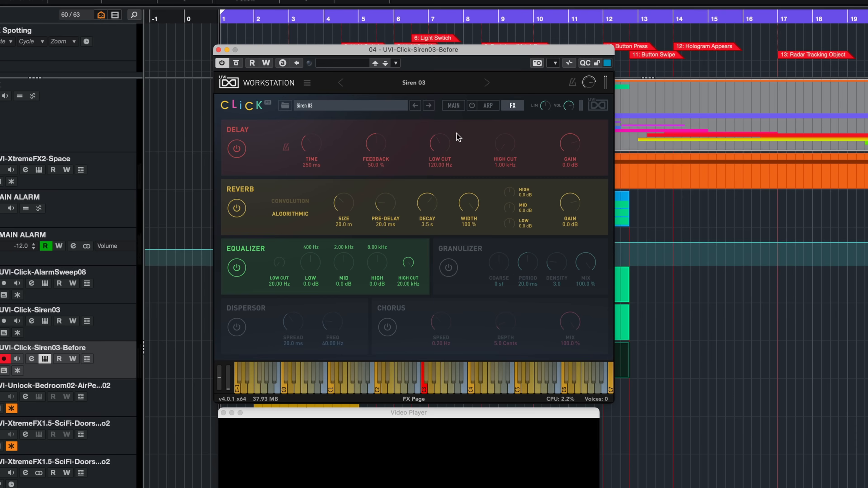
left_click(298, 201)
left_click(379, 209)
mouse_move(363, 256)
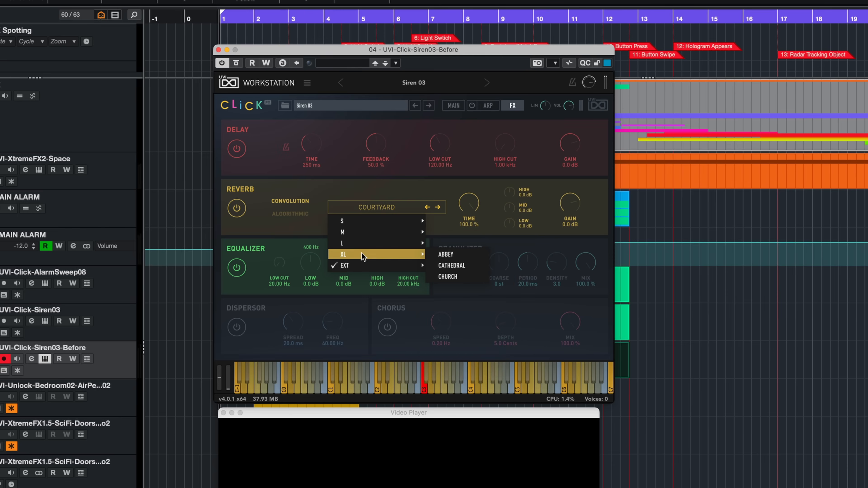
left_click(450, 266)
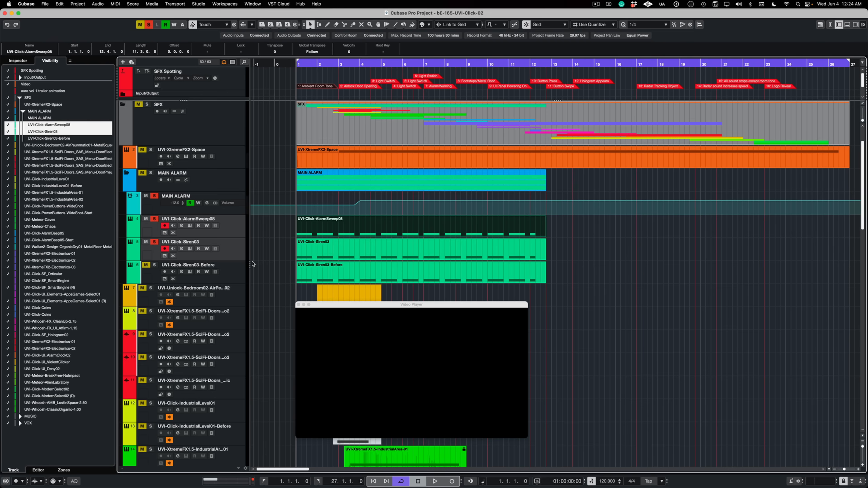
Step: Select the UVI-Click-Siren03 event alongside the alarm sweep, run playback, and collapse the MAIN ALARM folder
left_click(312, 253, "shift")
key("space")
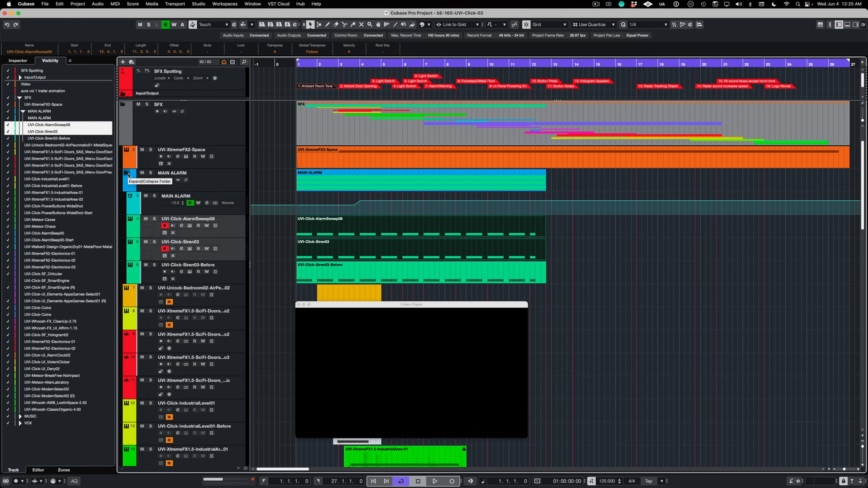
left_click(129, 175)
Step: Go through the sci-fi door audio clips on the three red tracks, including Door Electro 3, selecting each one
scroll(398, 145, "down", 10)
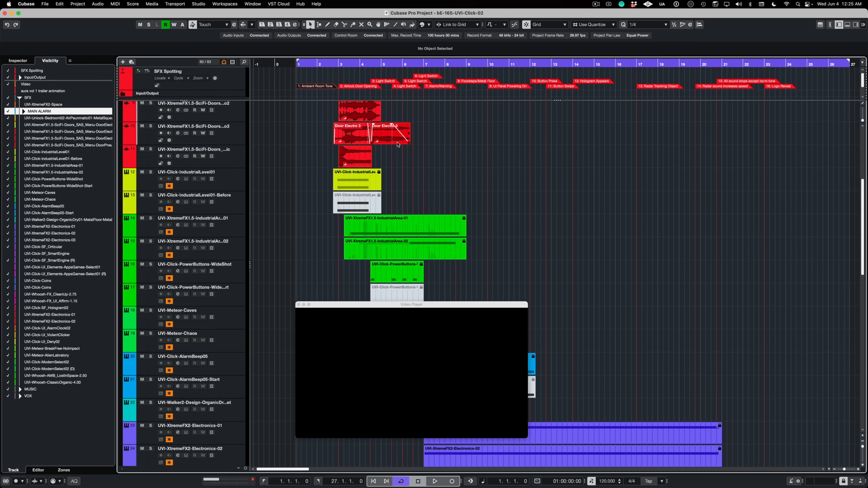
scroll(397, 147, "up", 1)
left_click(346, 137)
left_click(349, 151)
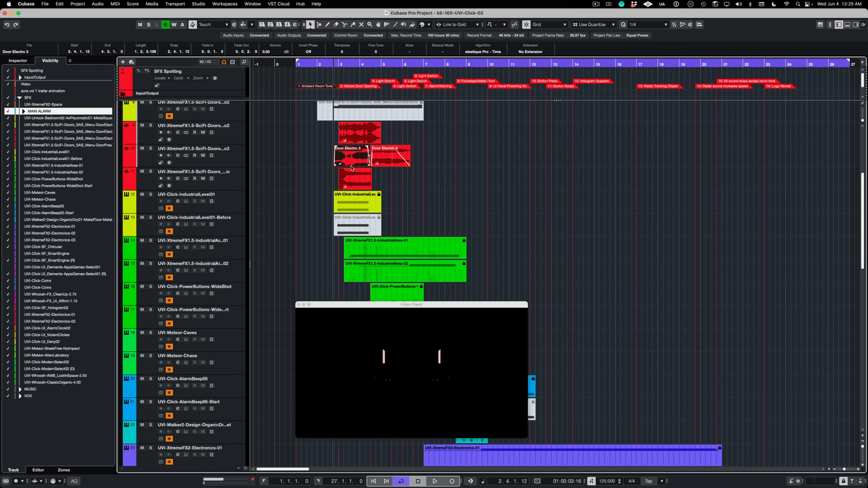
left_click(348, 174)
Step: Select the UVI-Click-IndustrialLevel01 track and toggle the double-arrow option for the Gear items in its Click section
left_click(220, 189)
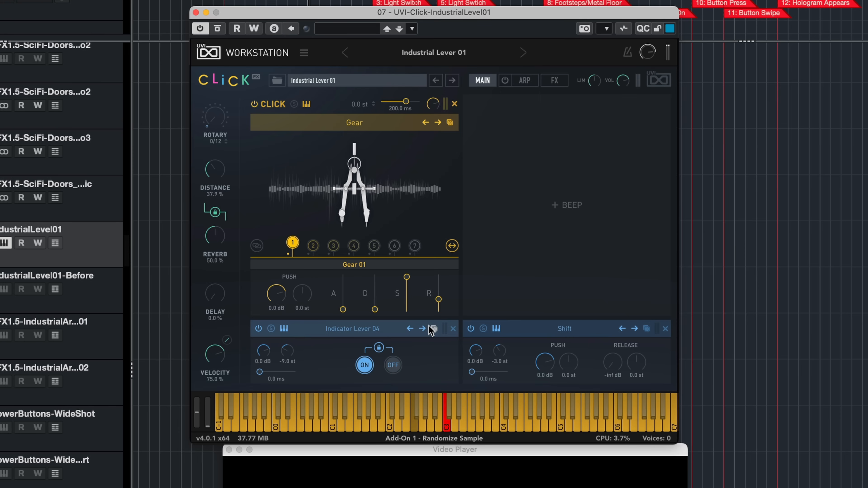
left_click(451, 246)
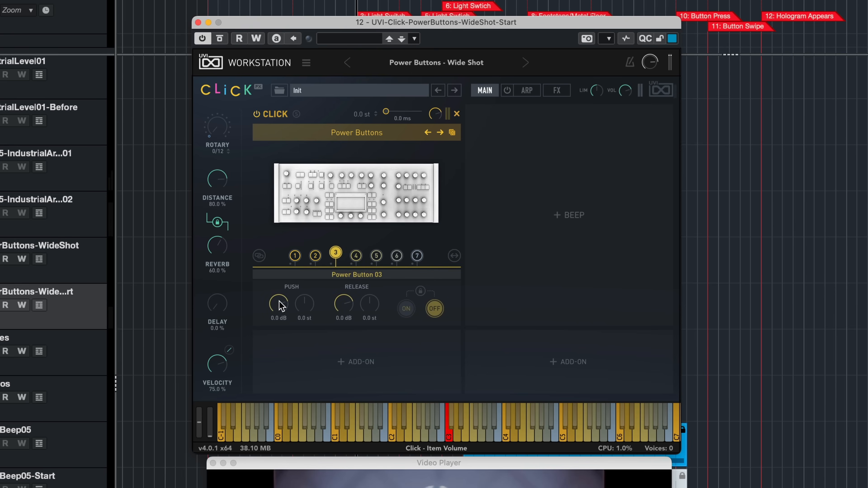
Step: Set Power Button 01 in UVI-Click-PowerButtons-WideShot-Start to 12.0 dB push and -15.7 dB release volume, and lock its On state
left_click_drag(280, 306, 281, 293)
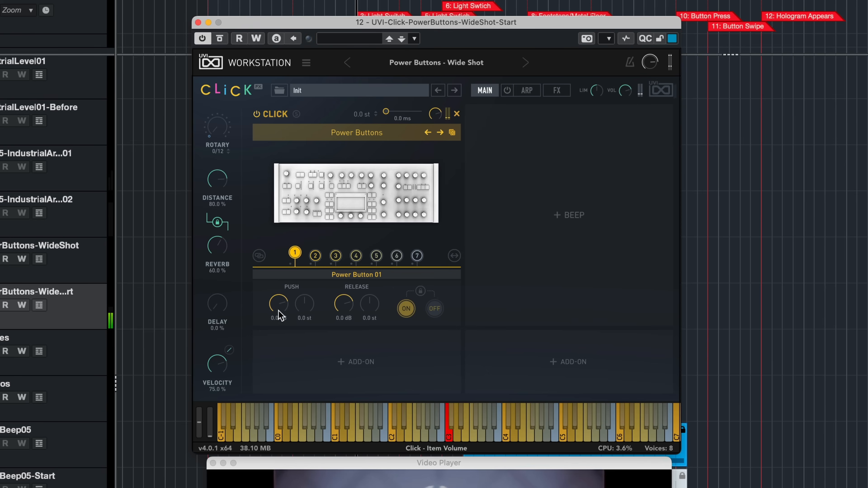
left_click_drag(342, 314, 343, 336)
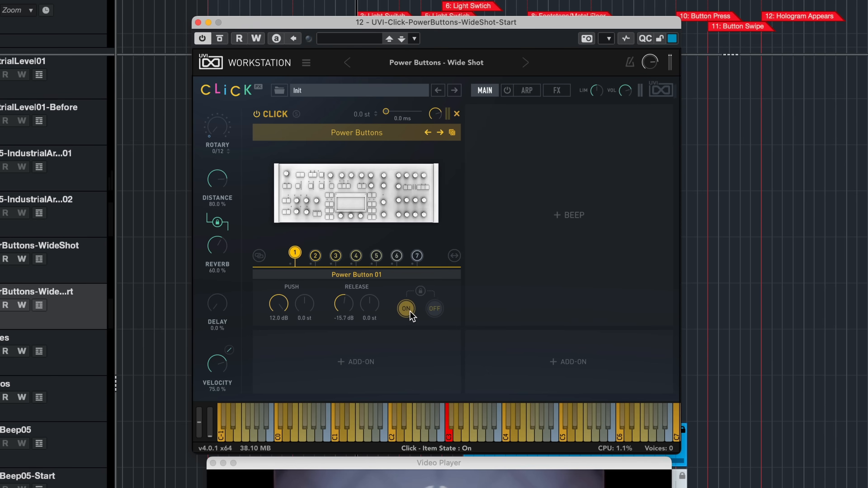
left_click(420, 292)
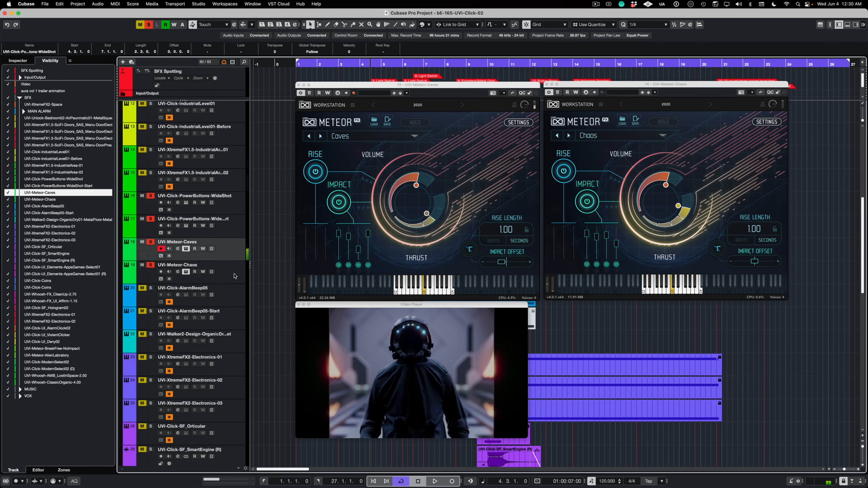
Step: Audition the UVI-Meteor-Caves and UVI-Meteor-Chaos sounds by alternating between their tracks
left_click(233, 275)
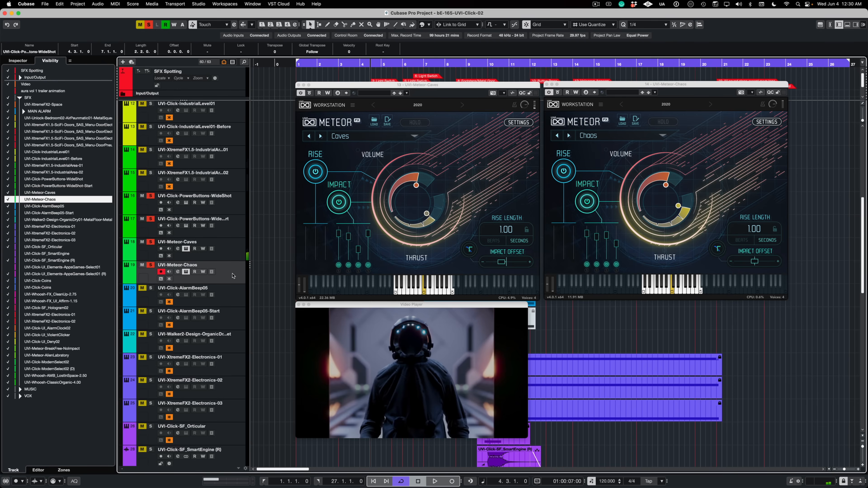
left_click(230, 259)
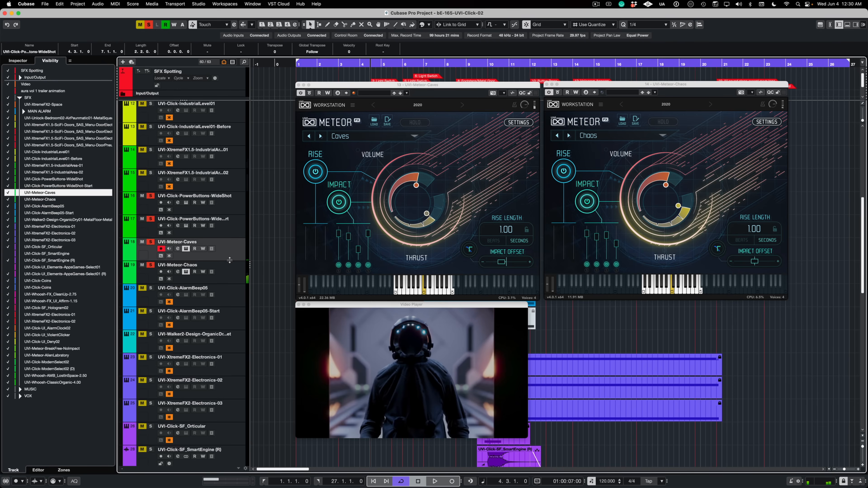
left_click(230, 272)
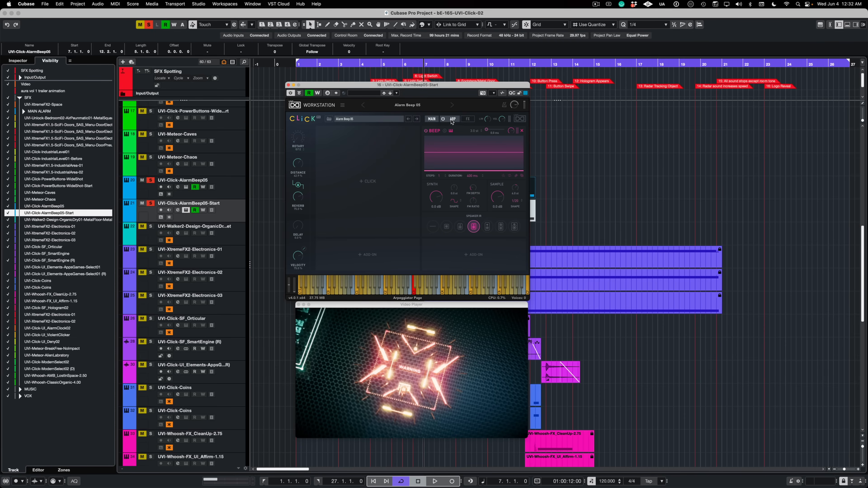
Step: Turn on the arpeggiator in the UVI-Click-AlarmBeep05-Start instrument and choose Speaker IR 3 for the Beep section
left_click(452, 119)
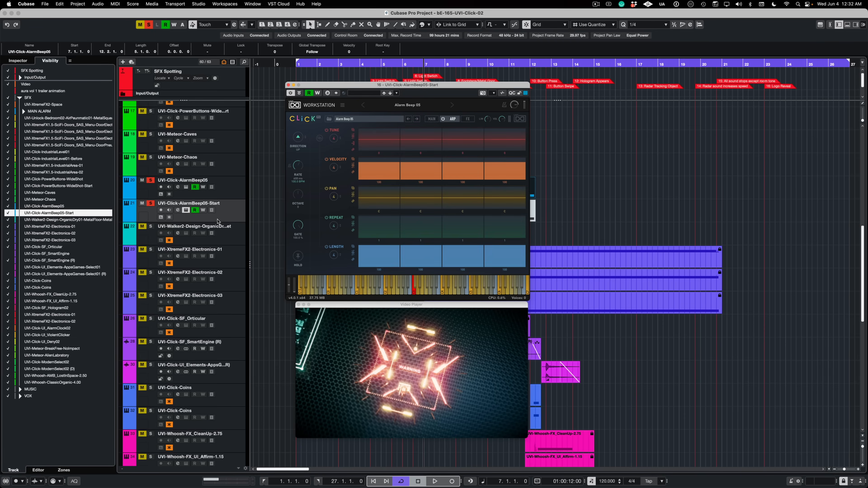
left_click(223, 214)
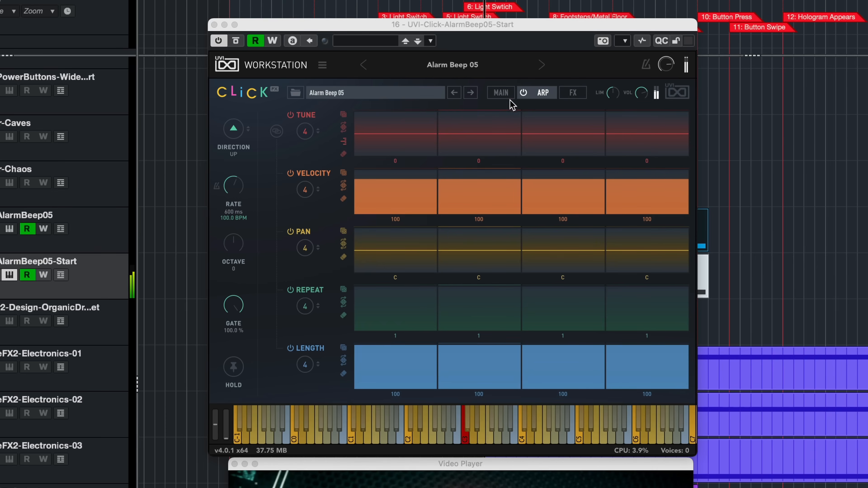
left_click(521, 95)
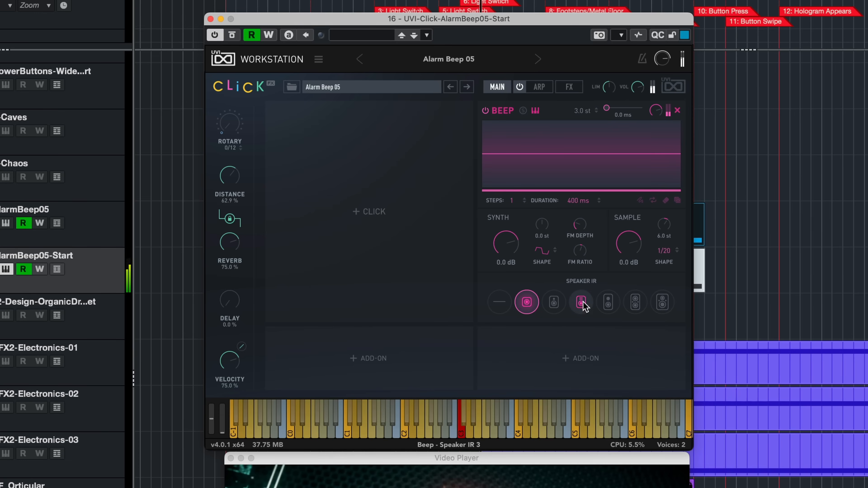
left_click(581, 302)
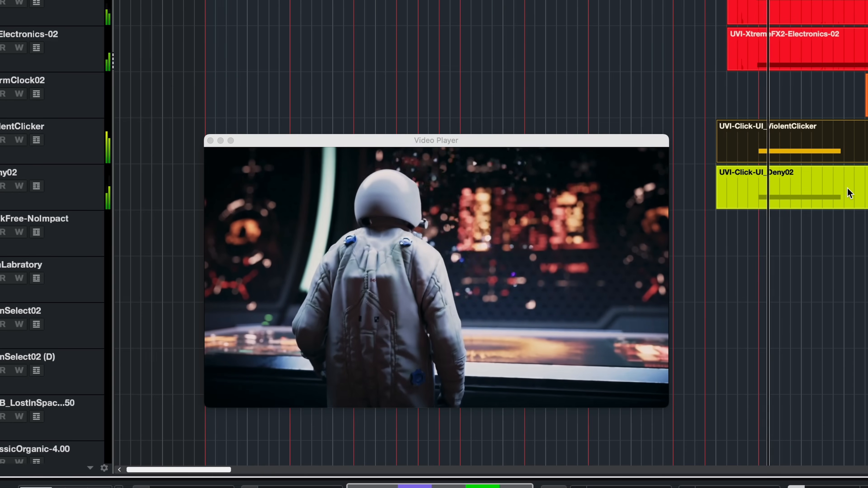
Step: Show the arpeggiator of the UVI-Click-UI_AlarmClock02 instrument and review the MIDI CC assignment of its Rate control
scroll(850, 194, "down", 3)
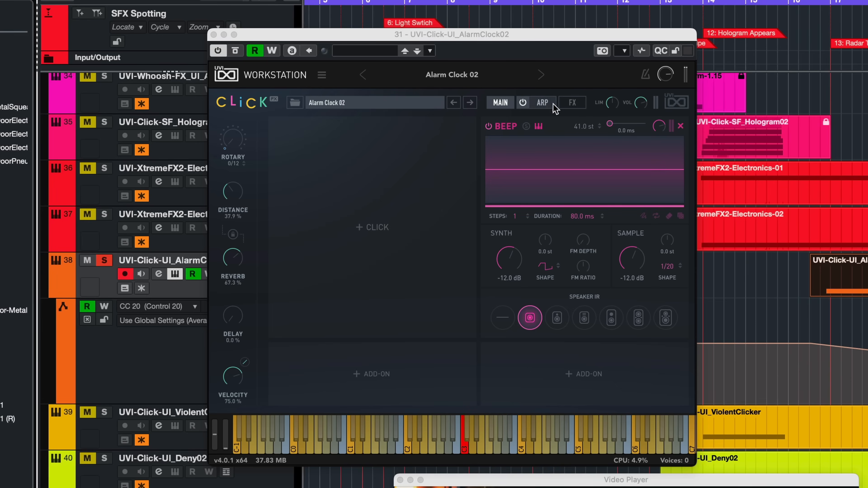
key("space")
left_click(543, 103)
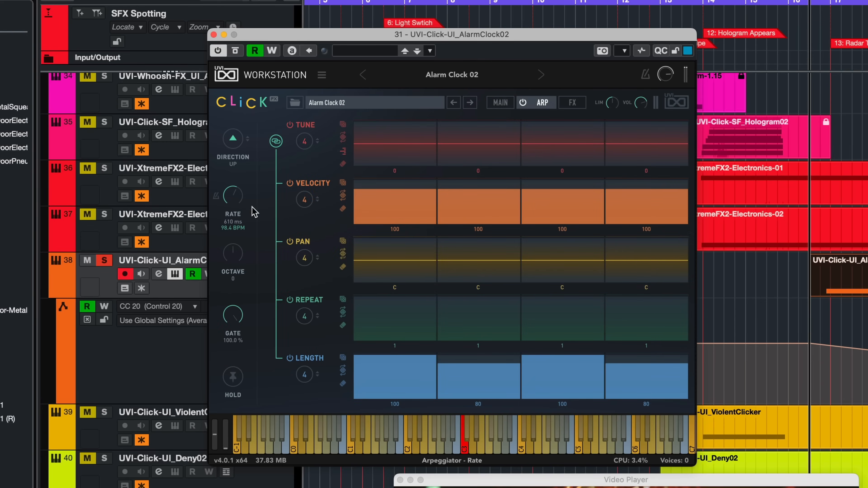
right_click(234, 197)
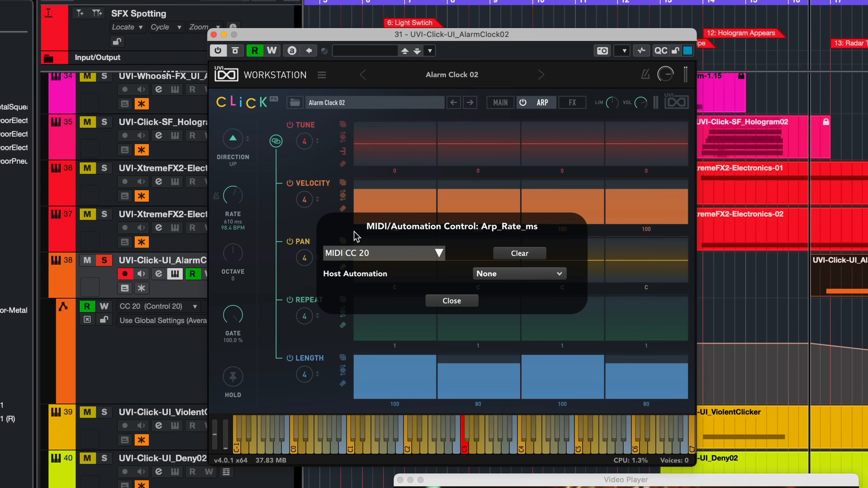
left_click(430, 255)
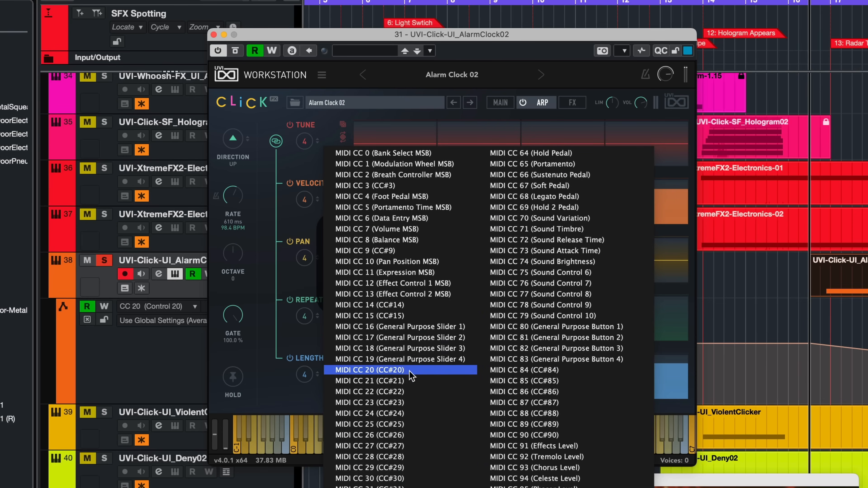
left_click(687, 264)
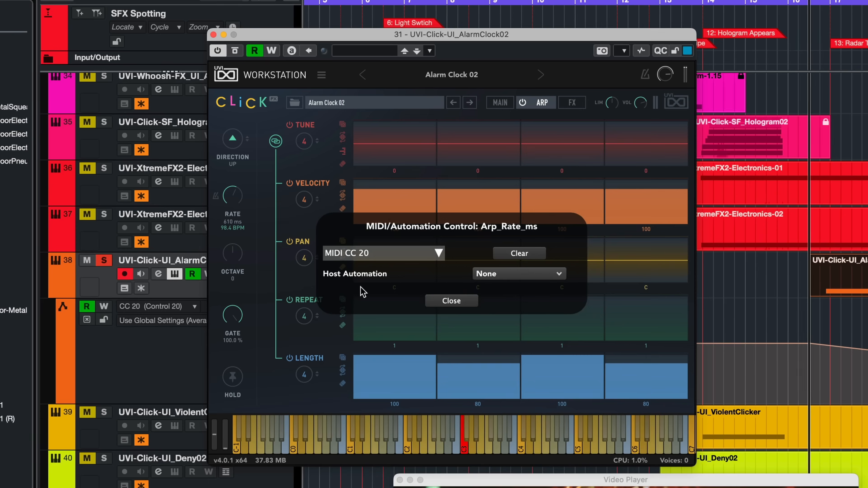
left_click(472, 301)
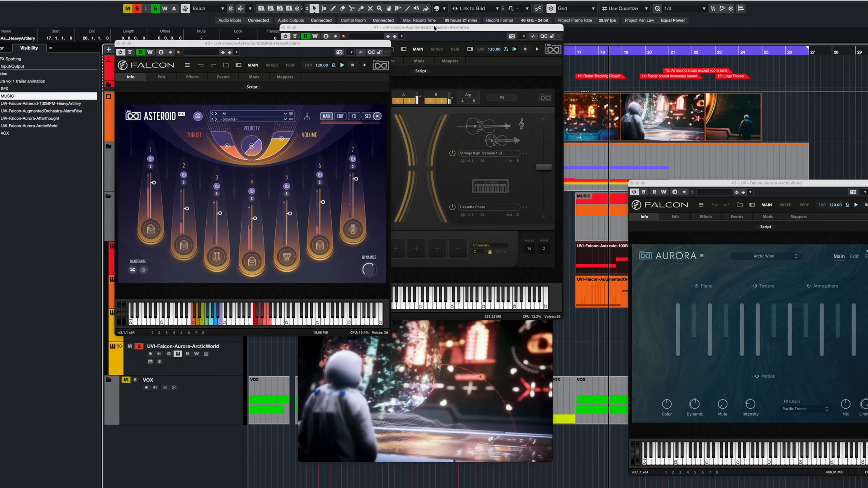
Step: Arrange the UVI-Falcon-AugmentedOrchestra-AlarmRise and UVI-Falcon-Aurora-ArcticWorld windows beside the Asteroid instrument window
left_click_drag(435, 28, 465, 41)
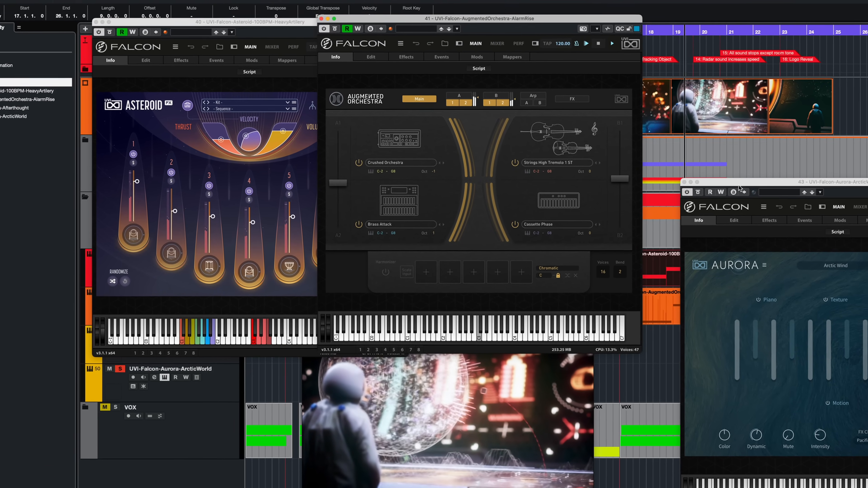
left_click_drag(739, 187, 386, 21)
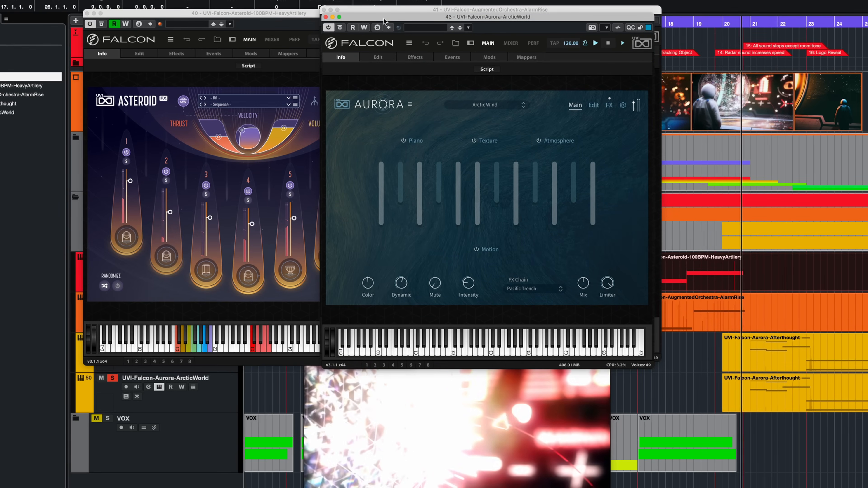